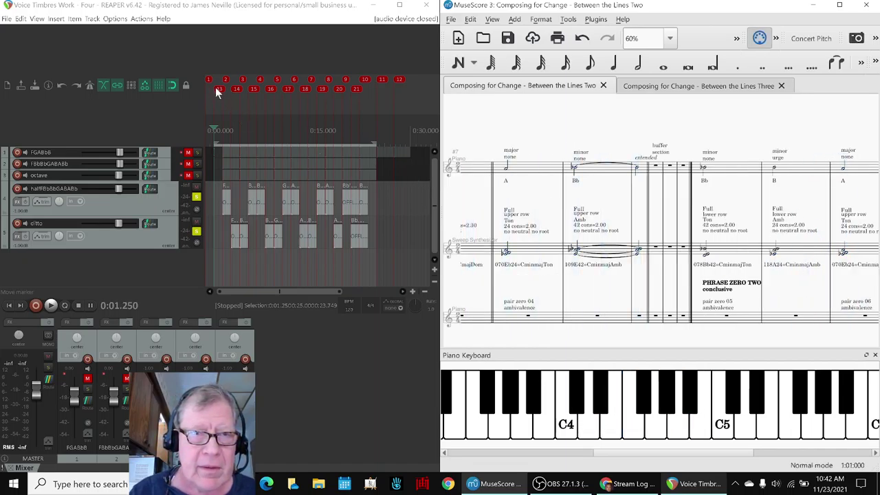
# Play the REAPER Four project's voice note items from 0:01.250, then stop playback
pyautogui.click(220, 88)
pyautogui.press('space')
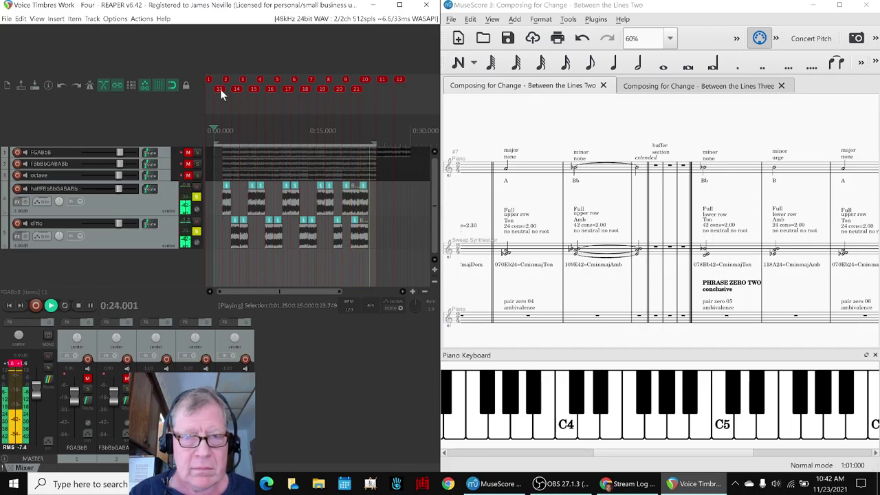
pyautogui.press('space')
pyautogui.click(477, 202)
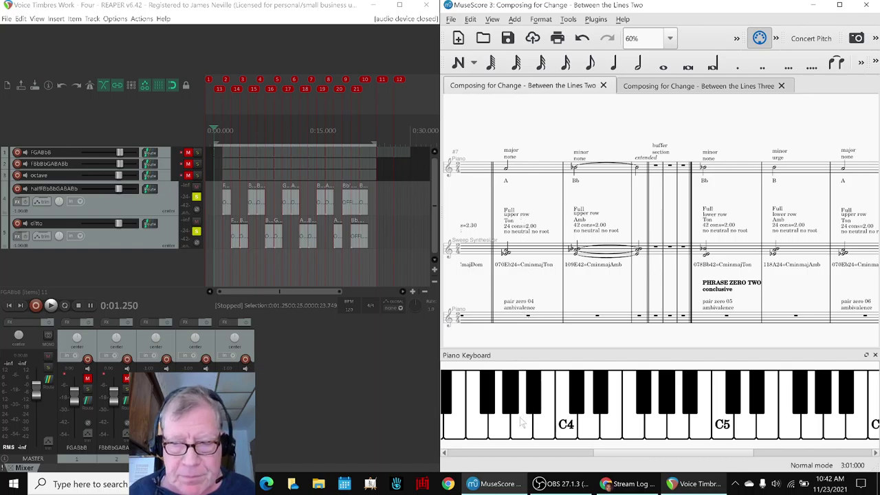
# Read the Stream Log notes in A31, B22 and C23, then return the score to measure 1
pyautogui.click(626, 484)
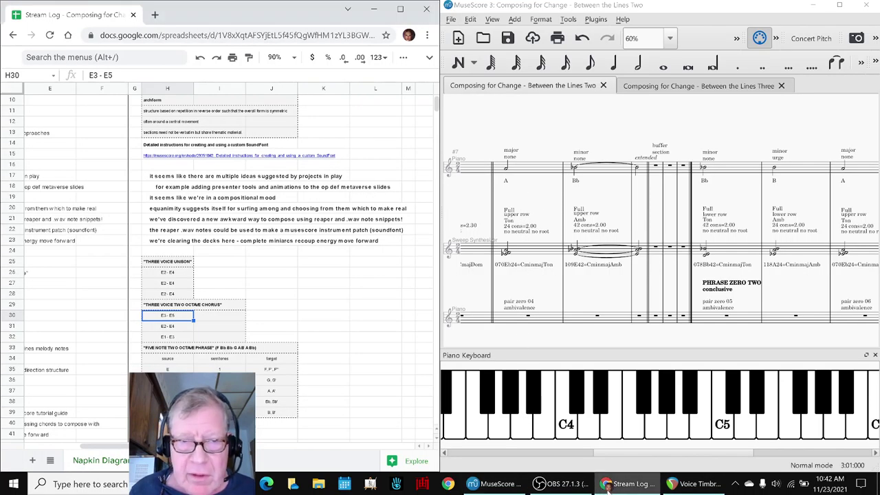
pyautogui.click(78, 326)
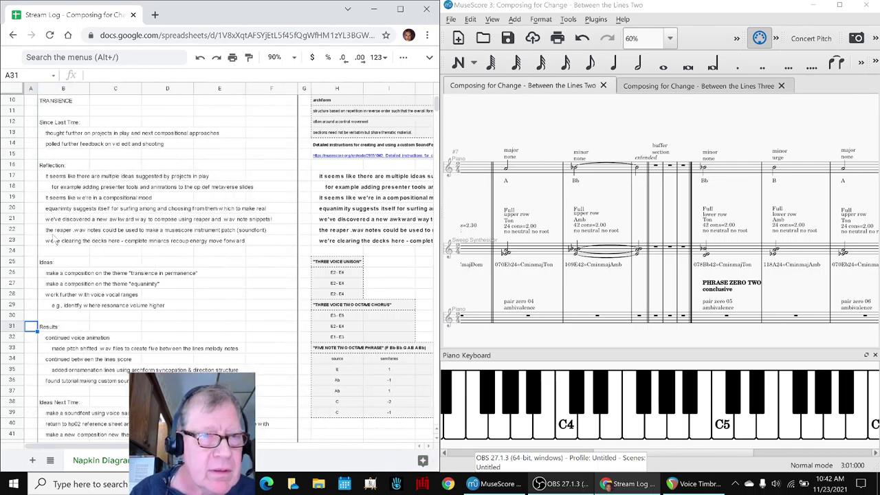
pyautogui.click(60, 232)
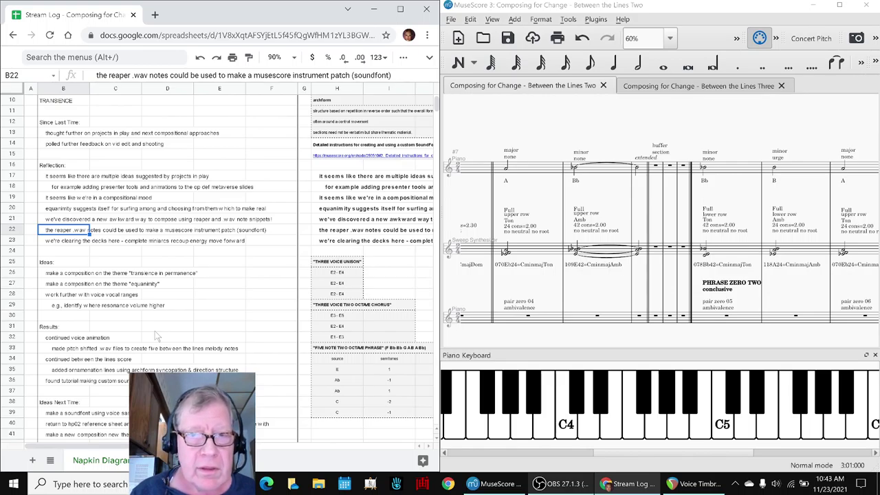
pyautogui.moveTo(350, 164)
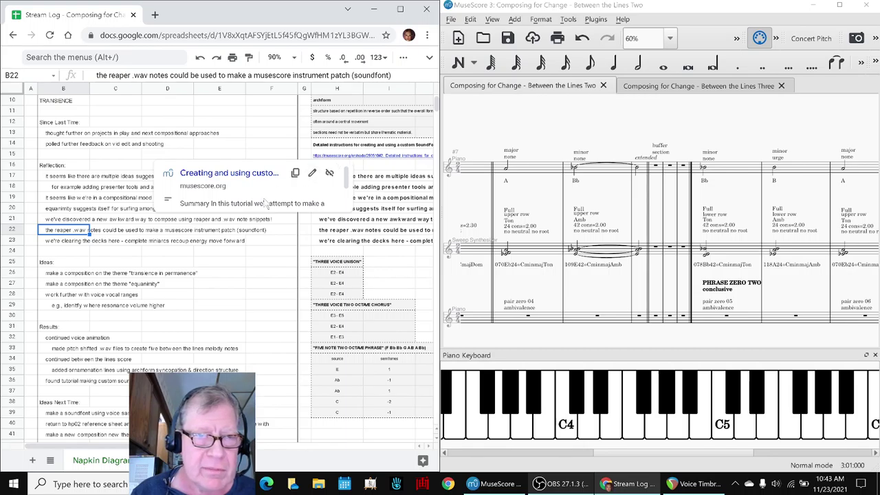
pyautogui.click(131, 244)
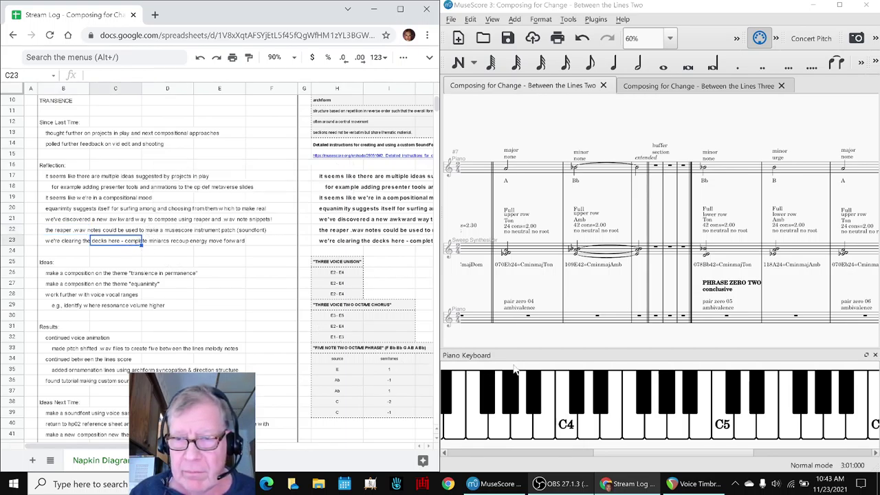
pyautogui.click(517, 335)
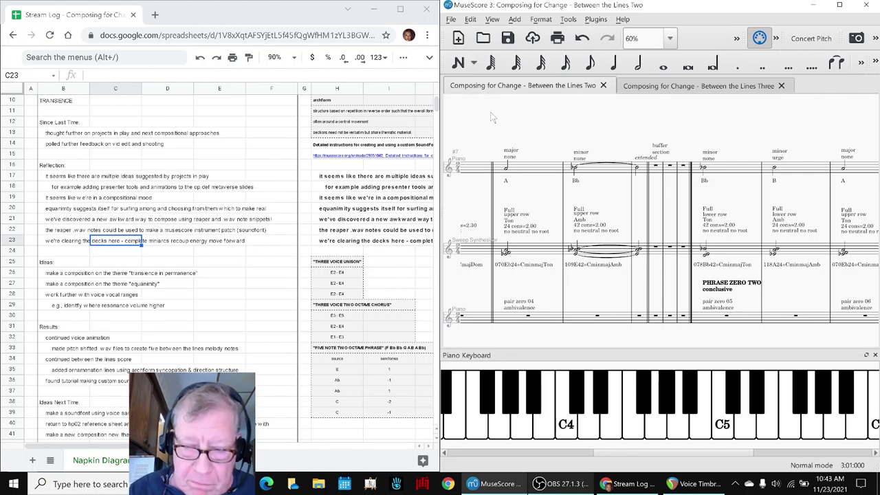
pyautogui.hotkey('ctrl', 'Home')
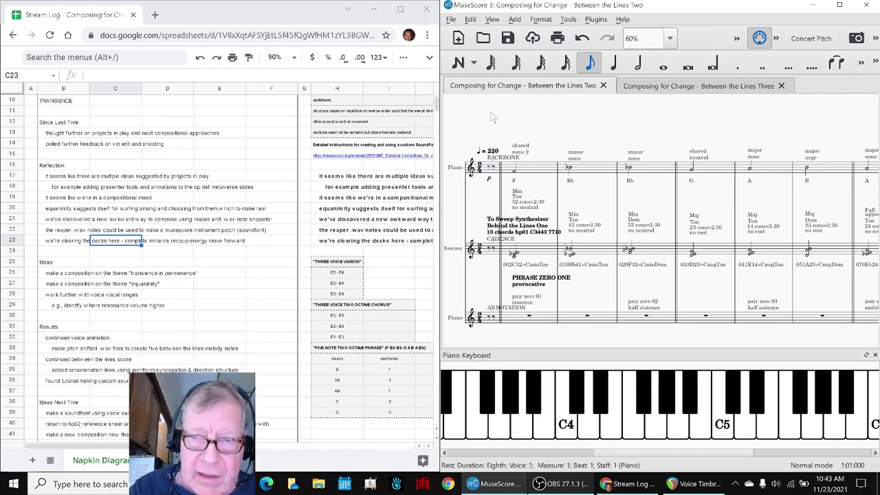
# Show the Between the Lines Three score, check archform notes H11–H13, and maximize MuseScore
pyautogui.click(641, 88)
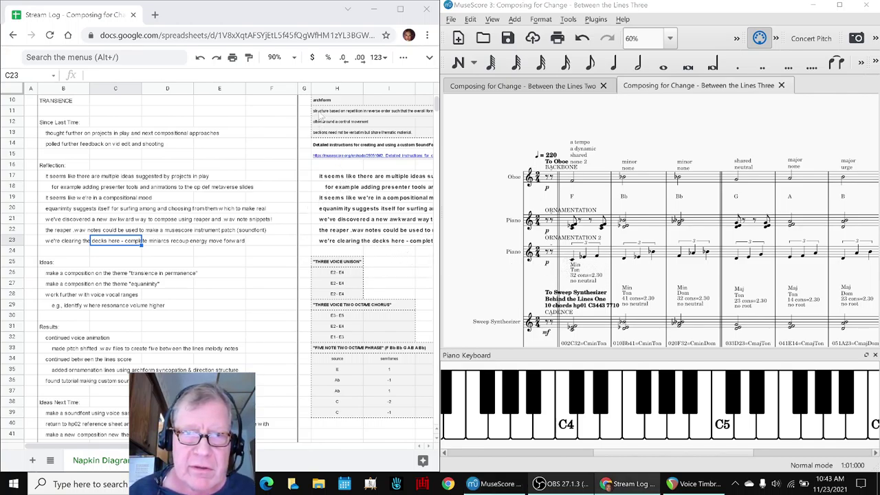
pyautogui.click(317, 114)
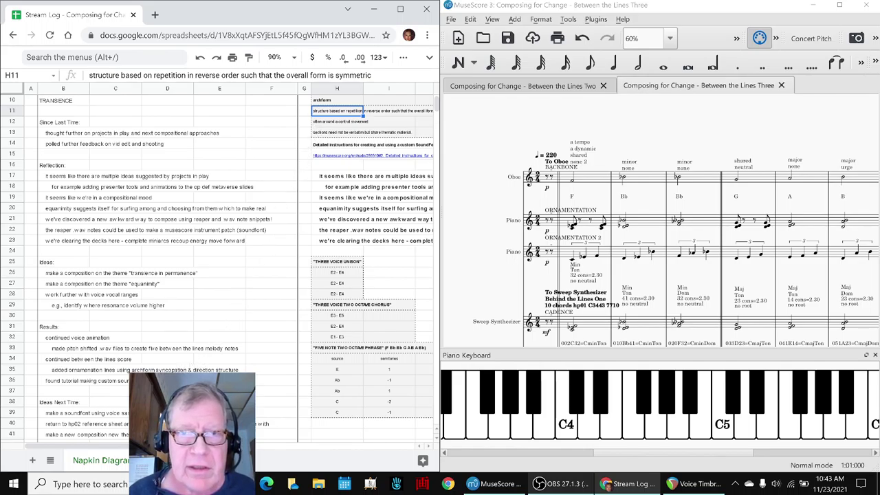
pyautogui.moveTo(69, 445); pyautogui.dragTo(108, 446)
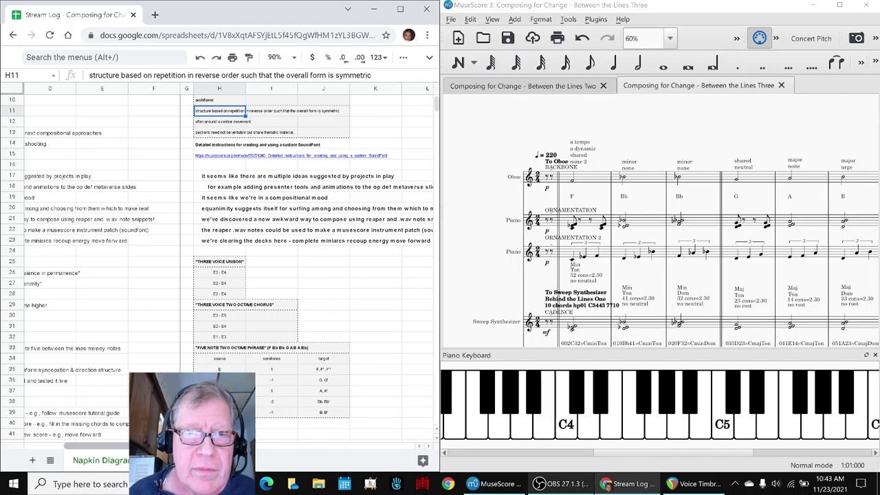
pyautogui.click(218, 125)
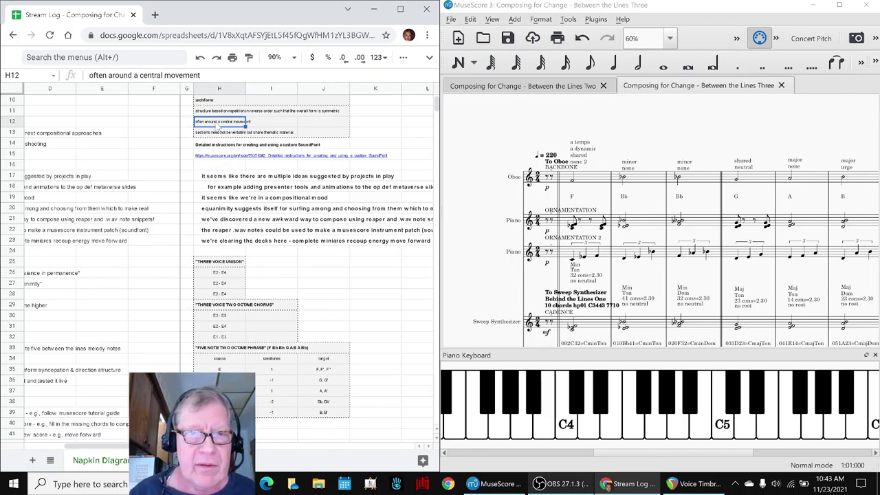
pyautogui.click(222, 133)
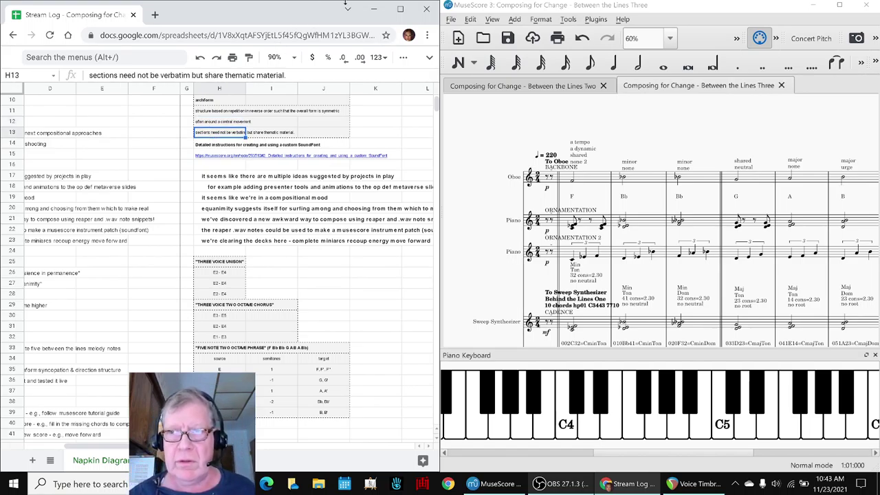
pyautogui.click(839, 5)
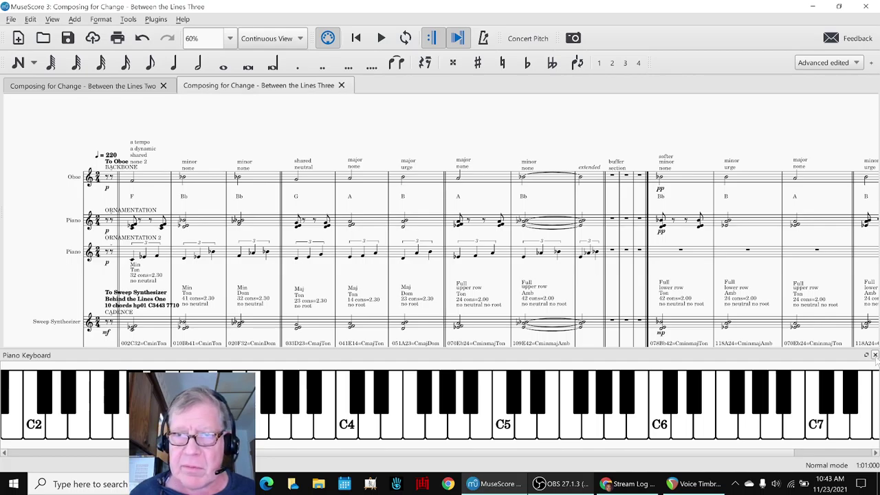
# Hide the piano keyboard and switch to Between the Lines Two, toggling the Mixer
pyautogui.click(875, 356)
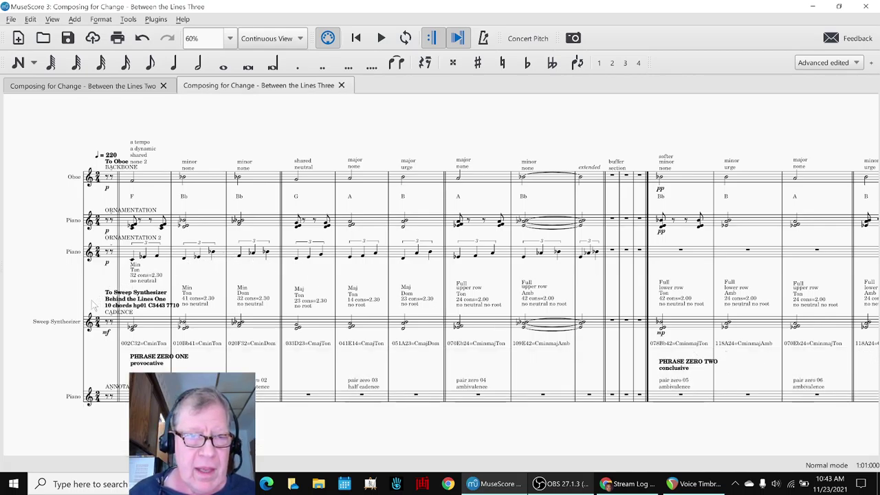
pyautogui.press('F10')
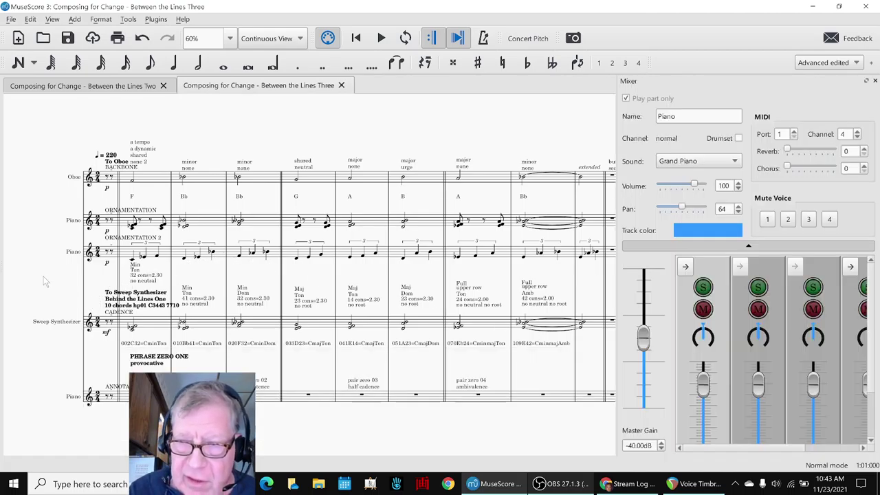
pyautogui.press('F10')
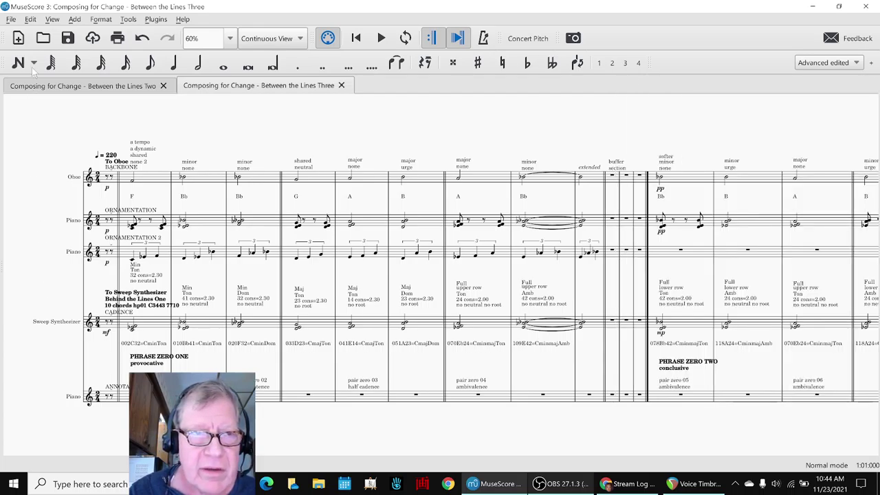
pyautogui.click(44, 87)
pyautogui.press('F10')
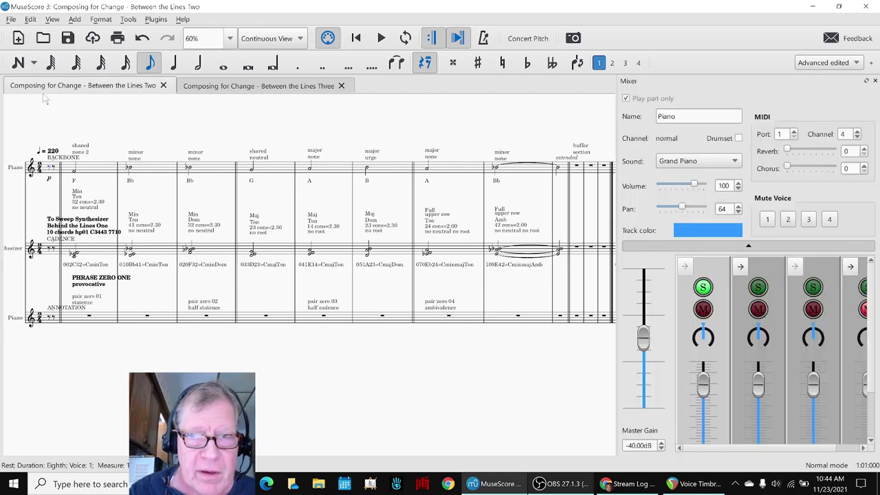
pyautogui.press('F10')
pyautogui.press('F10')
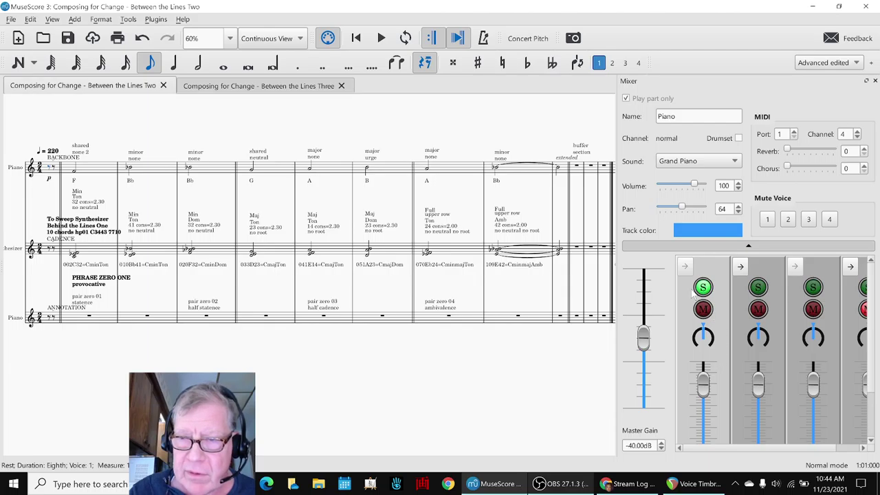
pyautogui.press('F10')
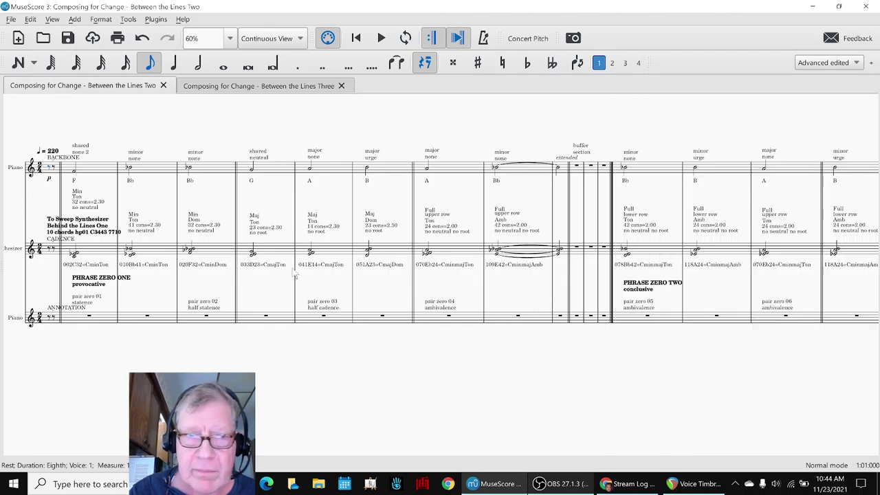
# Play Between the Lines Two from measure 1's first note, stop, and return to Three
pyautogui.click(92, 169)
pyautogui.press('space')
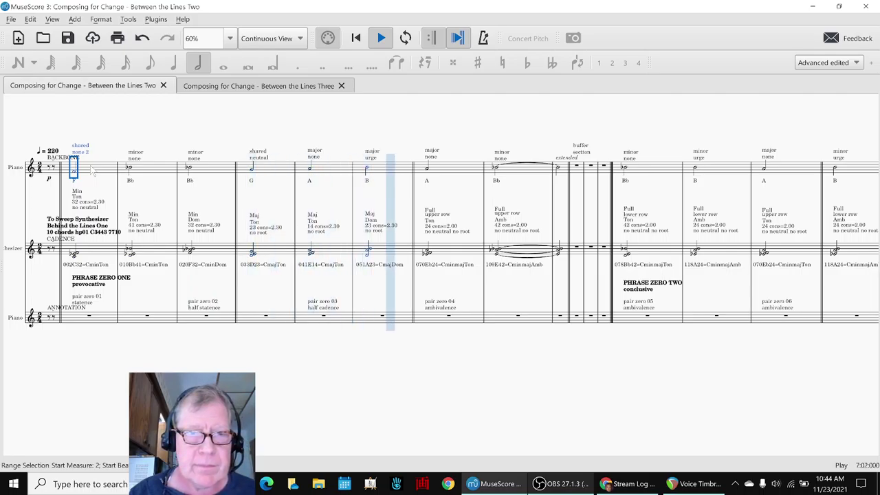
pyautogui.press('space')
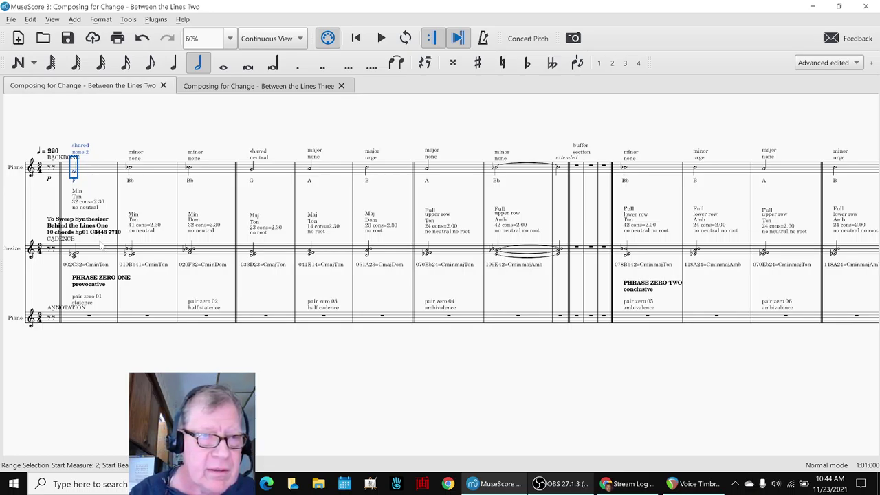
pyautogui.hotkey('alt', 'Down')
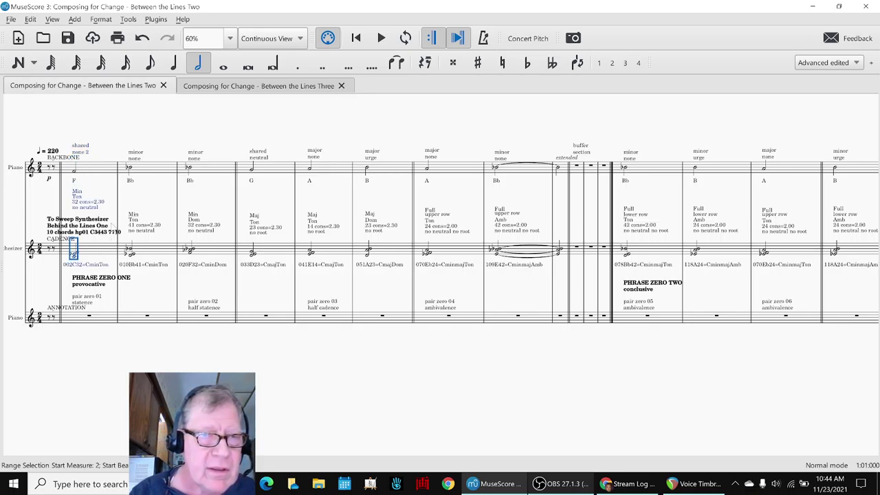
pyautogui.click(305, 92)
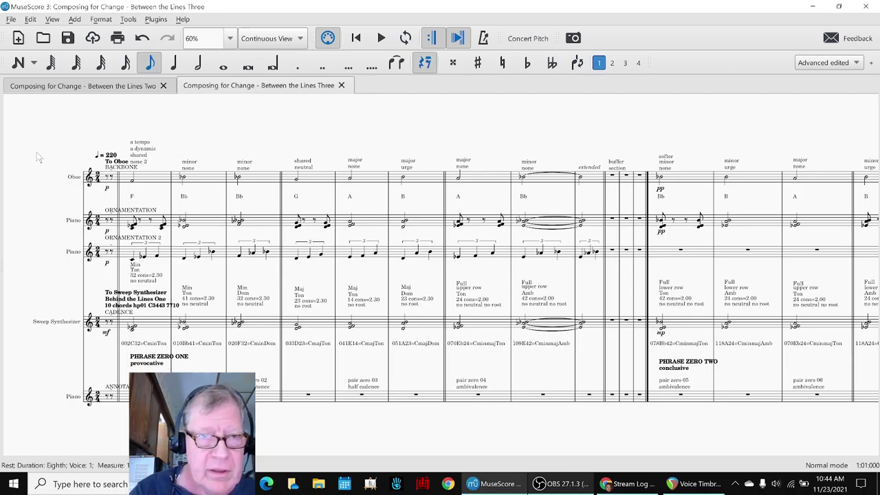
# Let Between the Lines Three play through its later phrases, then bring up the Stream Log
pyautogui.press('space')
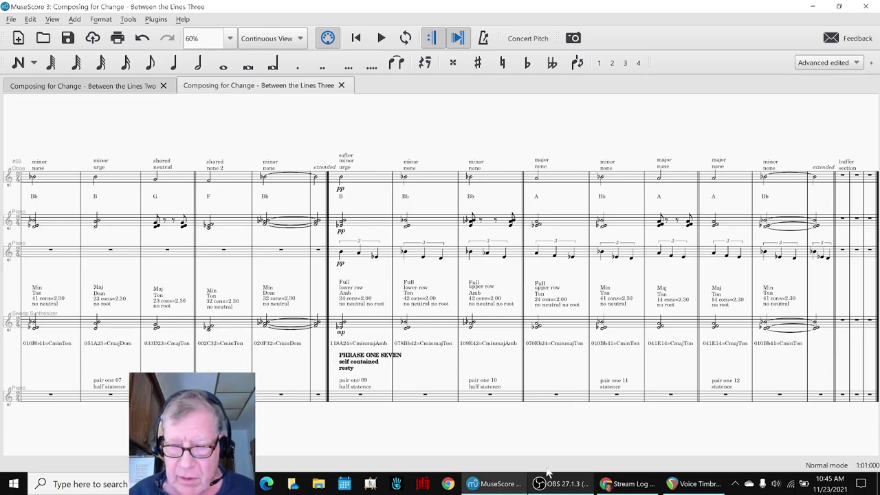
pyautogui.click(622, 483)
# Review the Ideas Next Time entries in cells B39 to B42 of the Stream Log
pyautogui.click(88, 294)
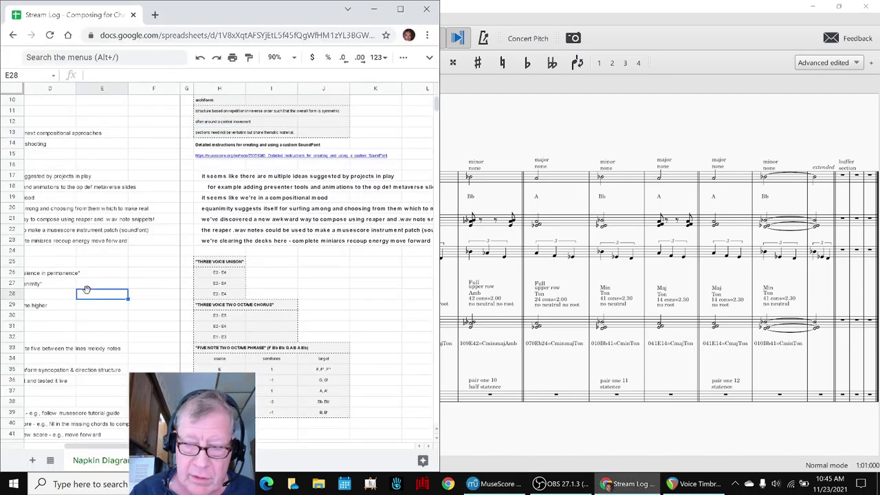
pyautogui.press('Left')
pyautogui.press('Home')
pyautogui.scroll(-3, 94, 294)
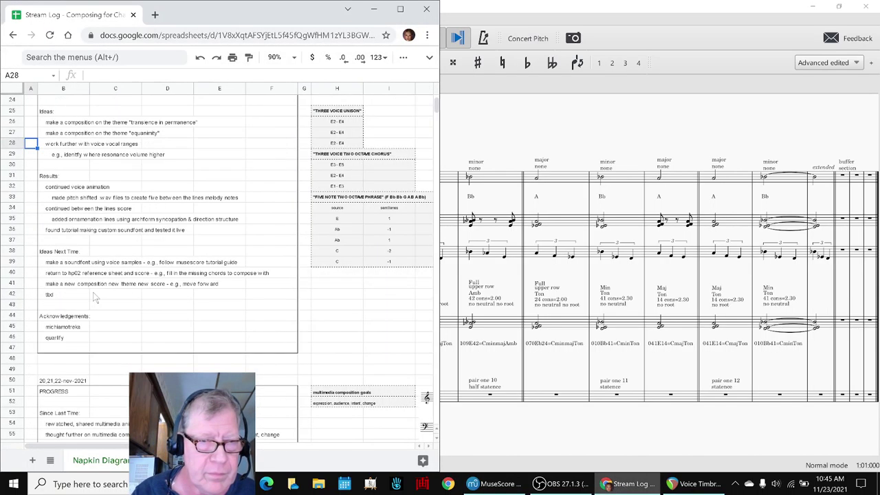
pyautogui.click(58, 293)
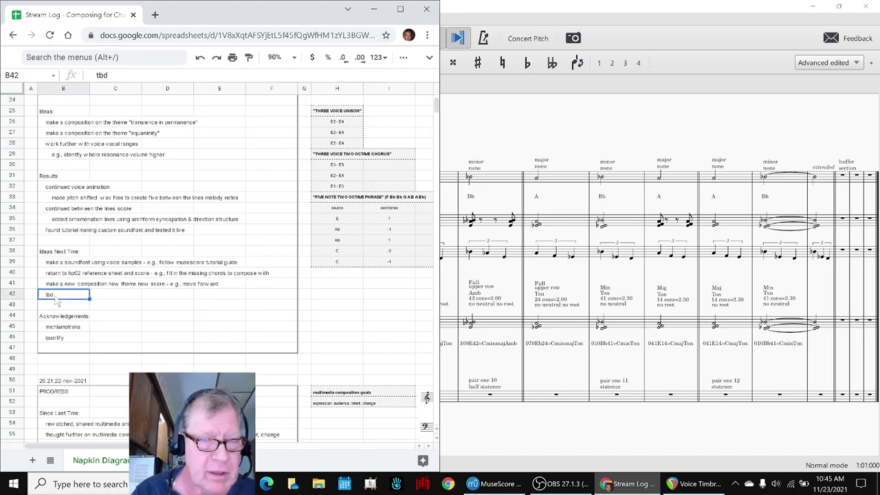
pyautogui.click(60, 266)
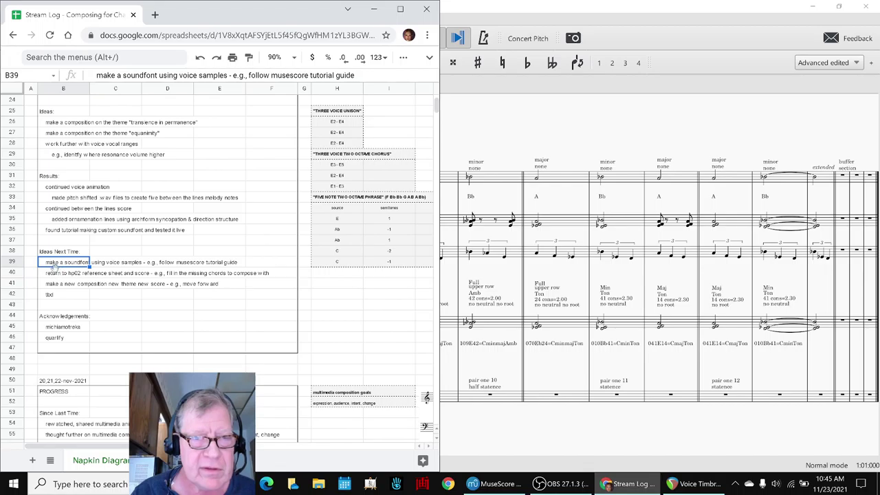
pyautogui.click(58, 274)
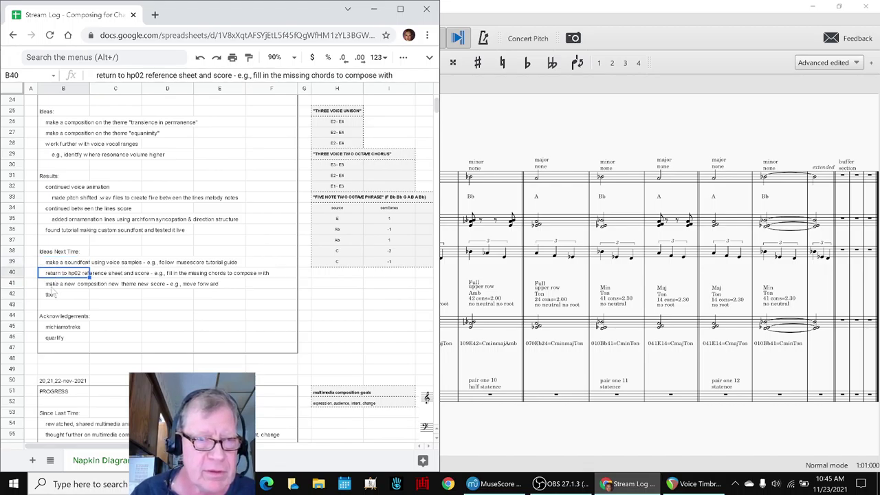
pyautogui.press('Down')
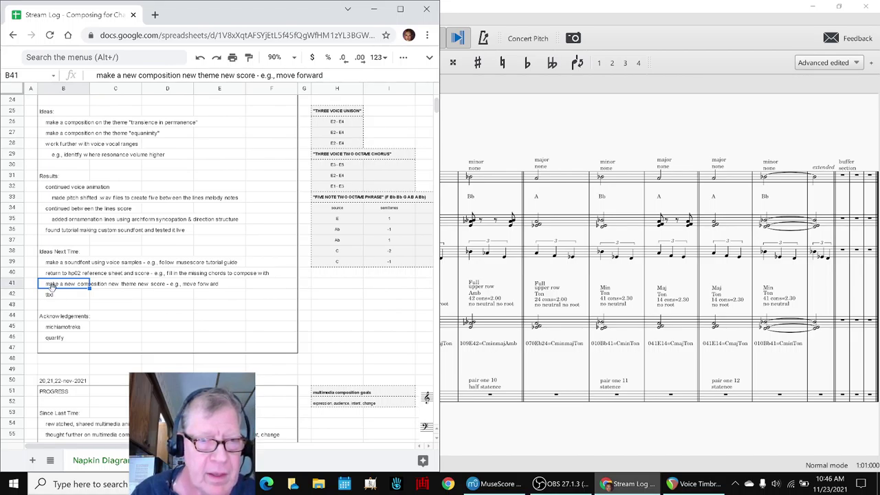
pyautogui.click(55, 297)
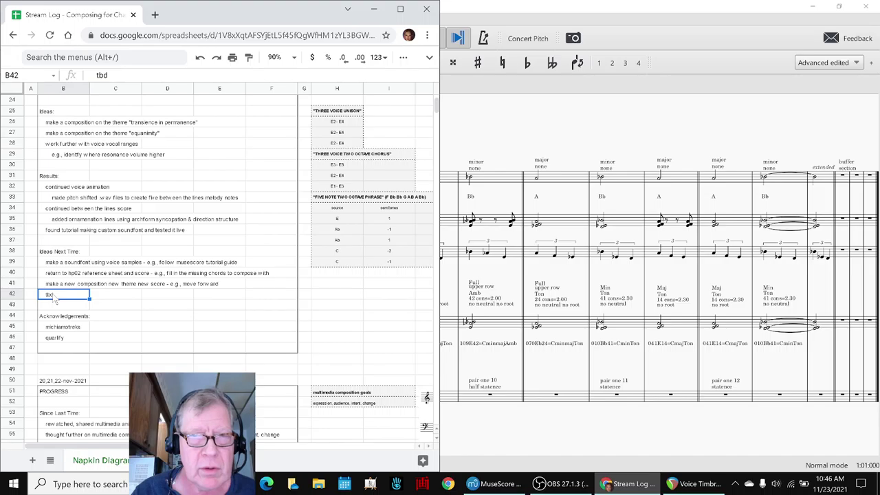
# Review the Acknowledgements in B45 and B46, then bring up OBS Studio
pyautogui.click(60, 330)
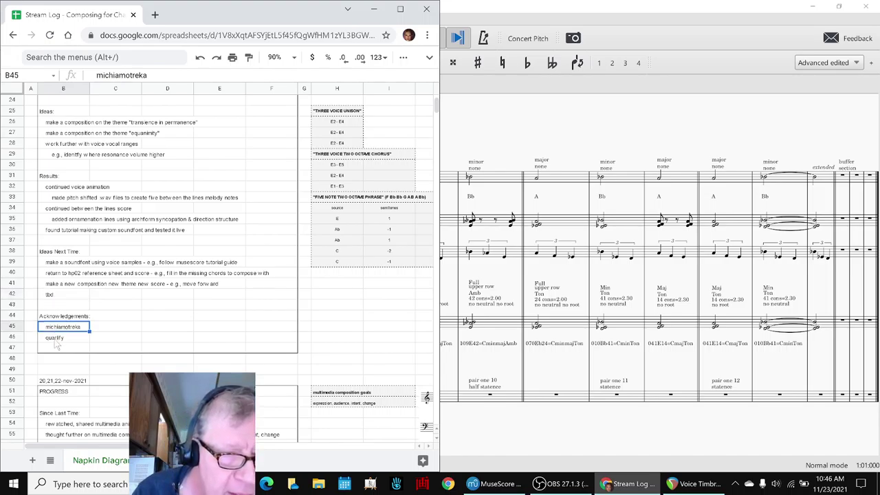
pyautogui.click(57, 341)
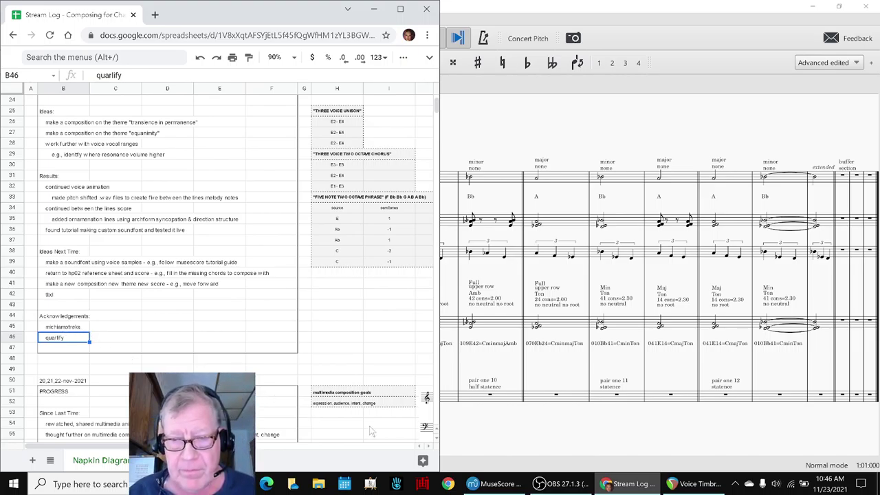
pyautogui.click(549, 484)
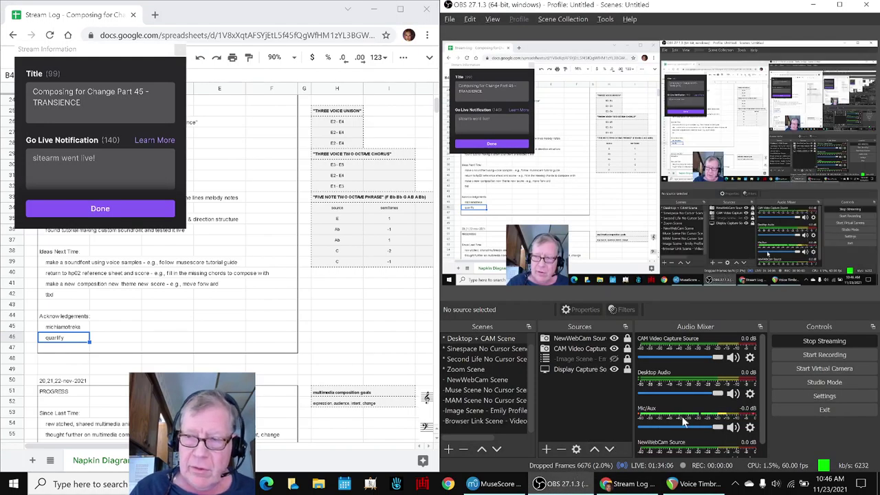